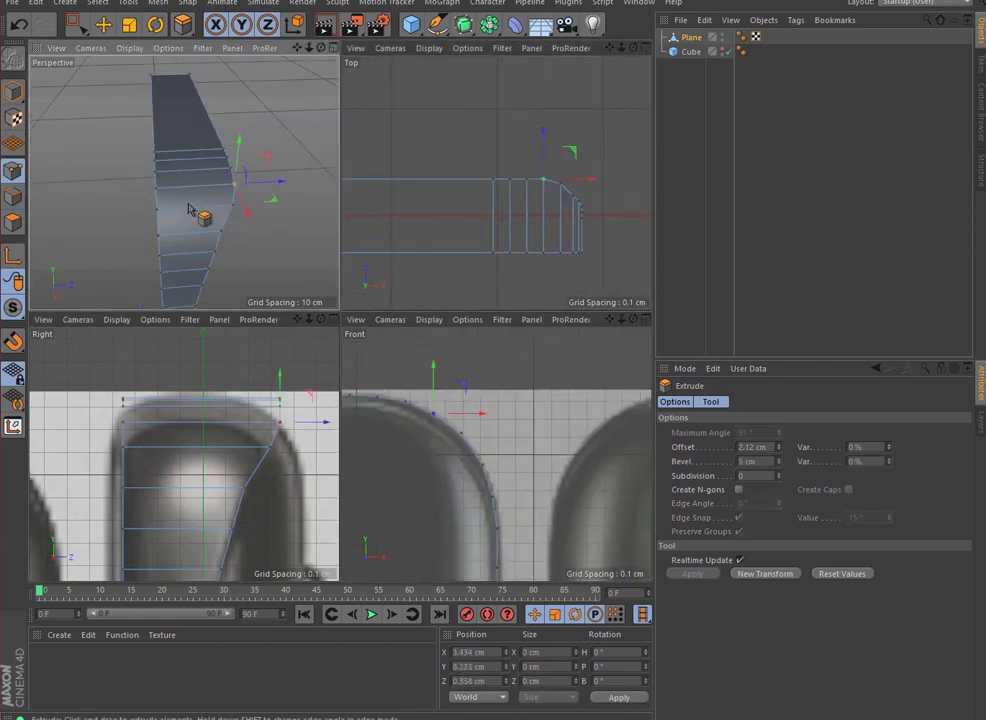
# Activate the Loop/Path Cut tool (K~L) and maximize the Perspective view
pyautogui.press('k')
pyautogui.press('l')
pyautogui.middleClick(165, 178)
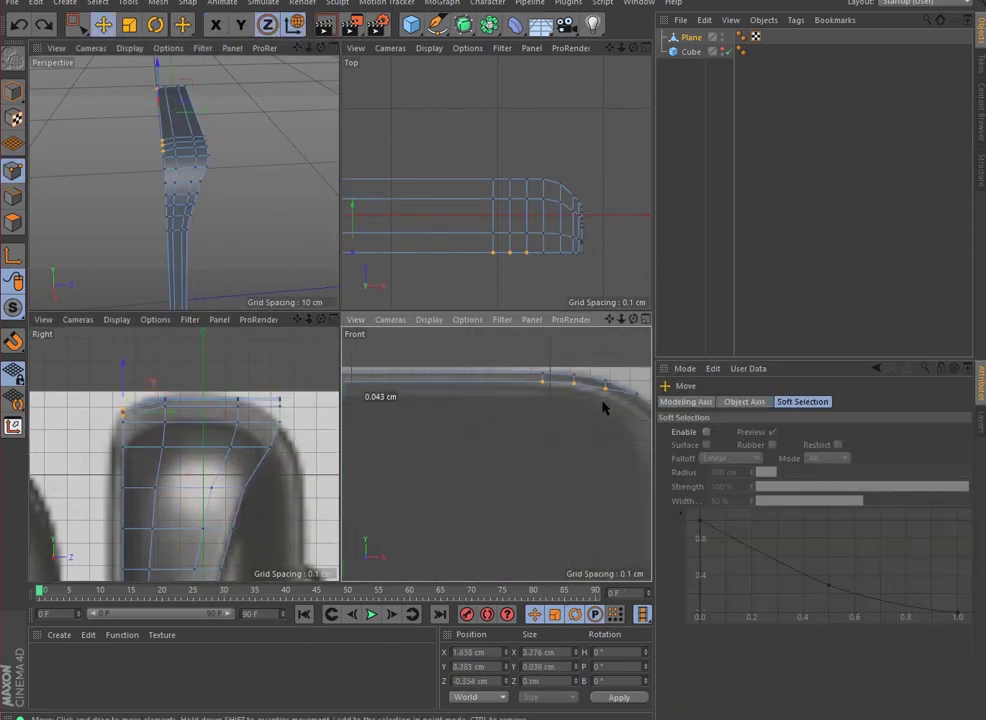
# Select the corner point of the bezel profile
pyautogui.click(574, 253)
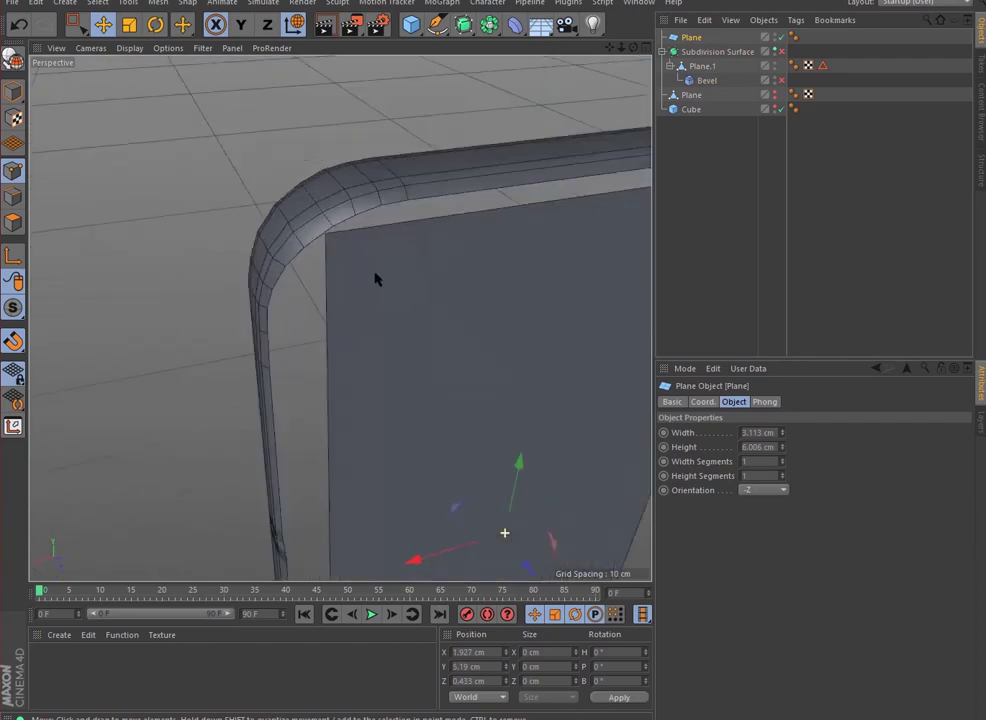
# Orbit the view around the bezel corner
pyautogui.keyDown('alt'); pyautogui.moveTo(375, 279); pyautogui.dragTo(538, 268); pyautogui.keyUp('alt')
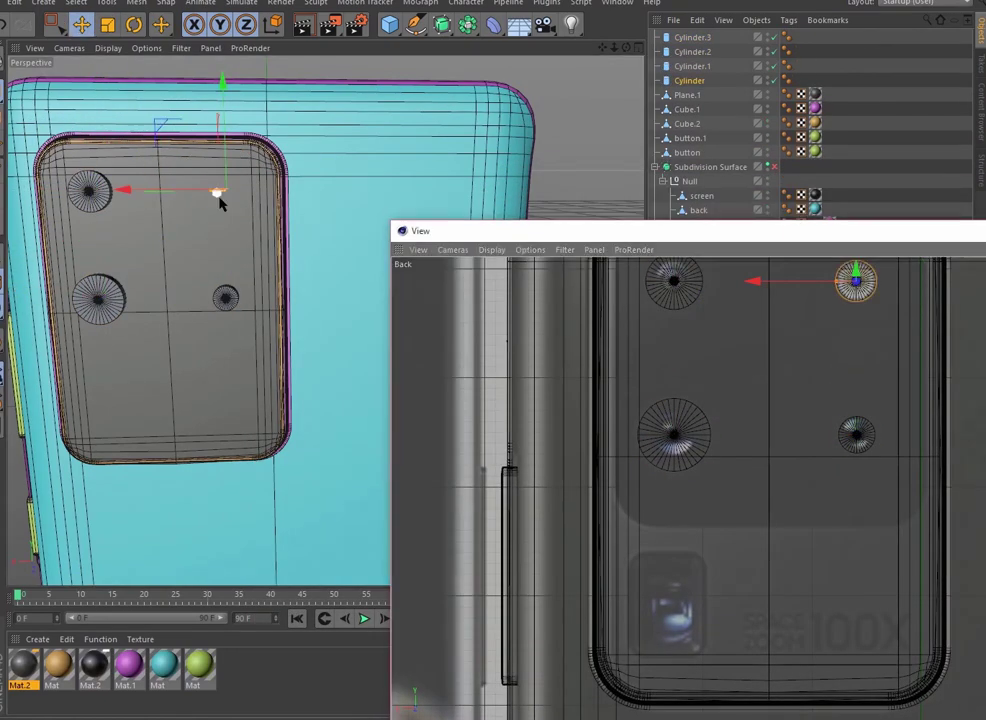
# Move the separate back view up and to the left
pyautogui.moveTo(667, 239); pyautogui.dragTo(612, 207)
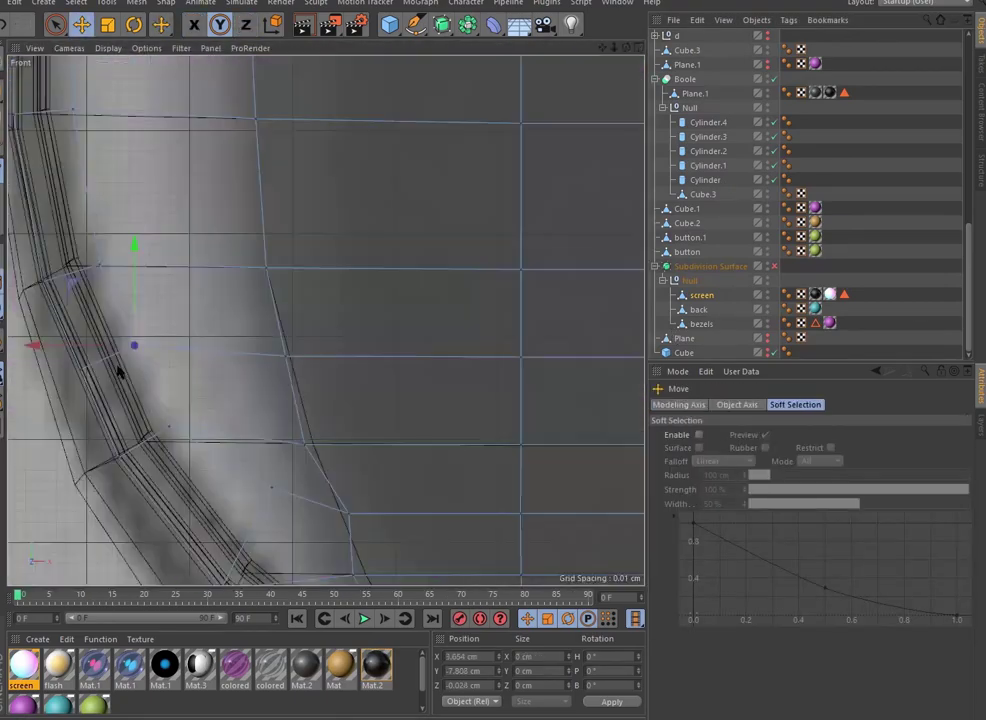
# Shift the selected side-edge vertices up and left to reshape the rounded curve
pyautogui.moveTo(87, 425); pyautogui.dragTo(58, 350)
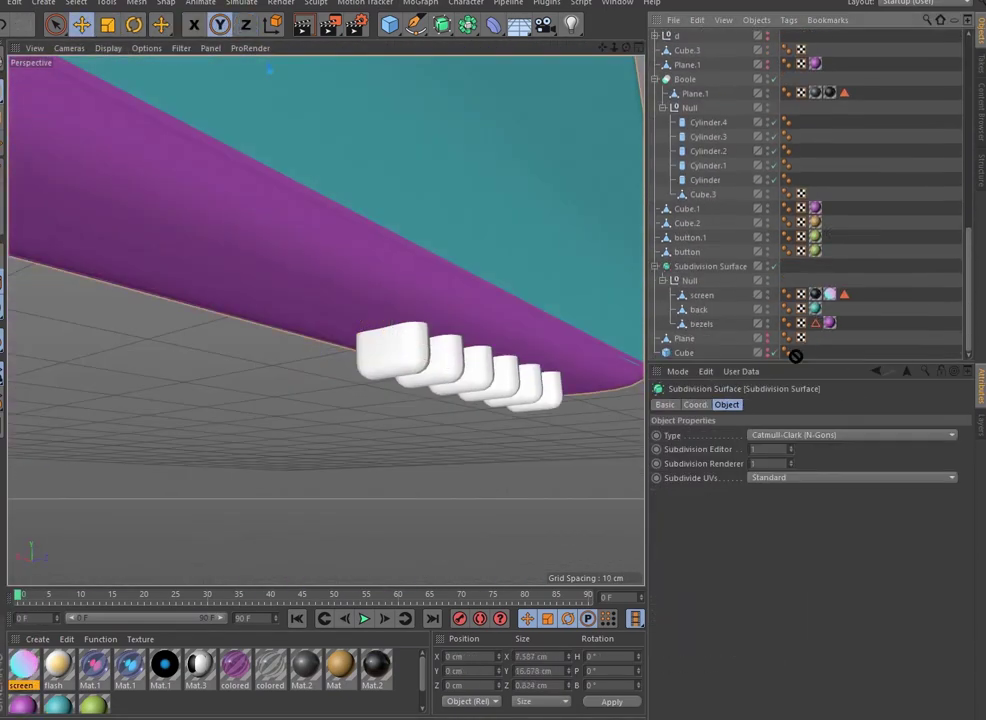
# Select the Null.1 group holding the cutter cubes
pyautogui.click(680, 252)
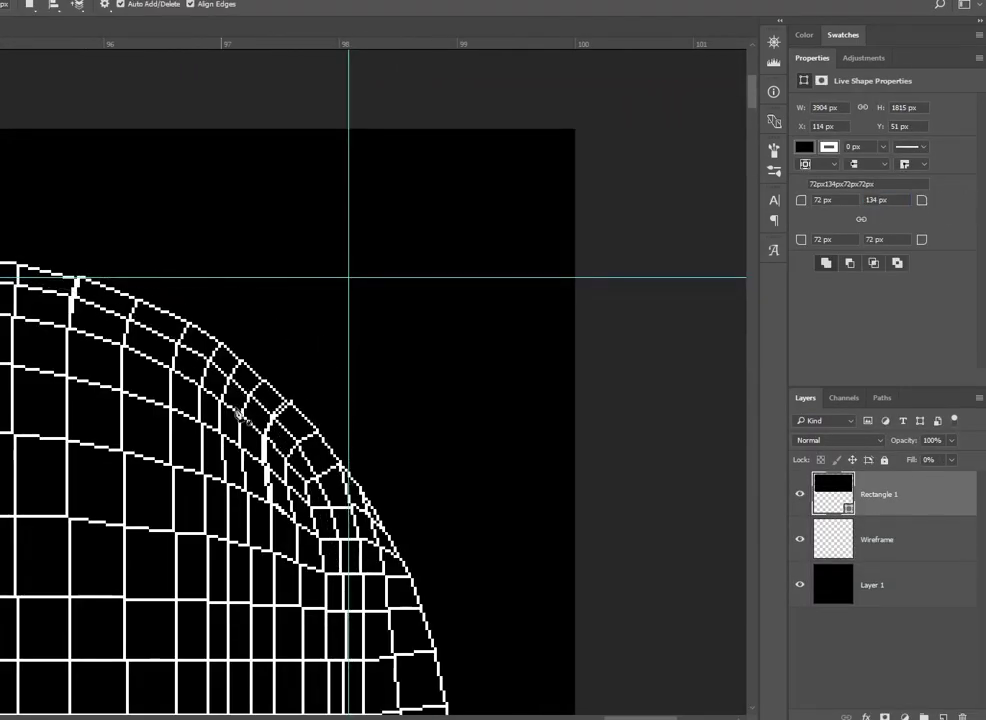
# Scroll around the canvas to compare Rectangle 1's rounded corners with the wireframe
pyautogui.scroll(-10, 338, 466)
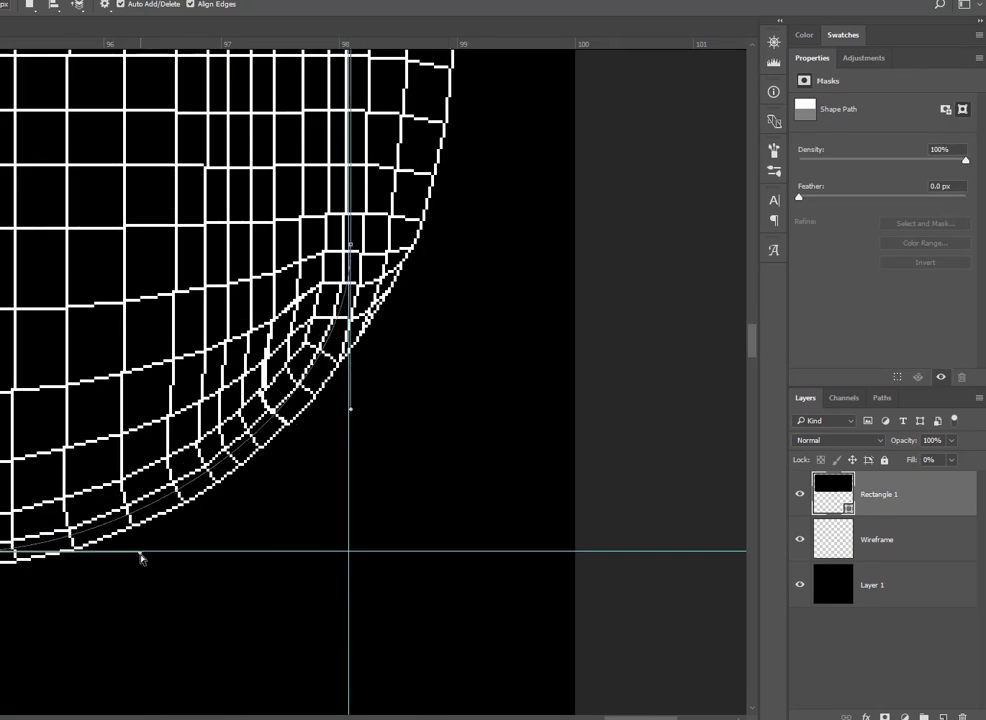
pyautogui.hscroll(-15, 140, 558)
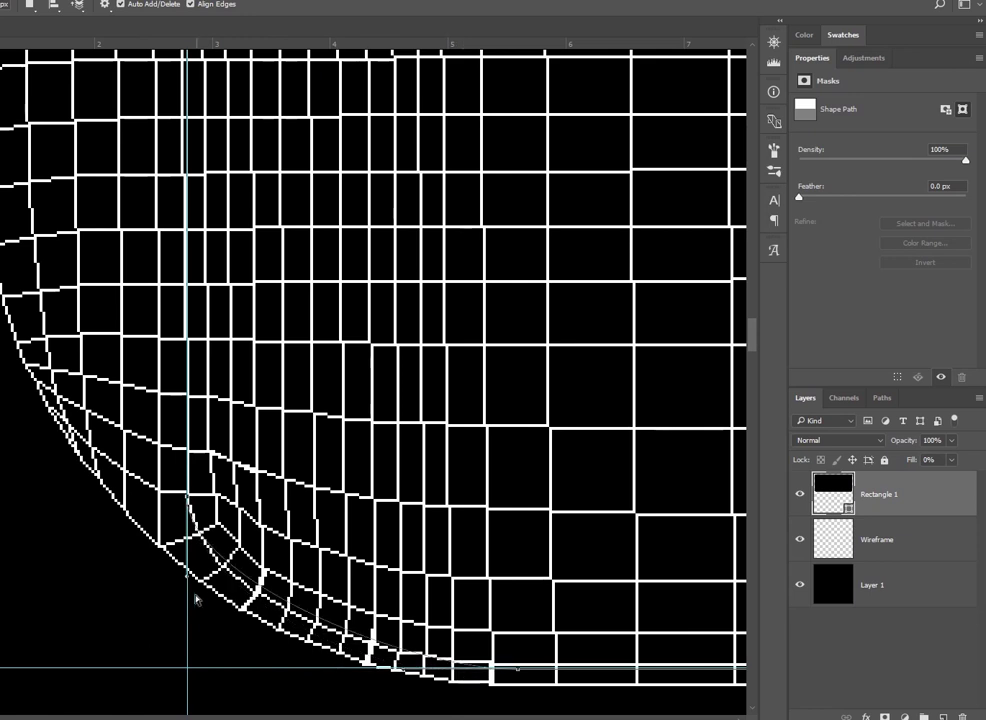
pyautogui.scroll(8, 196, 598)
pyautogui.scroll(2, 312, 193)
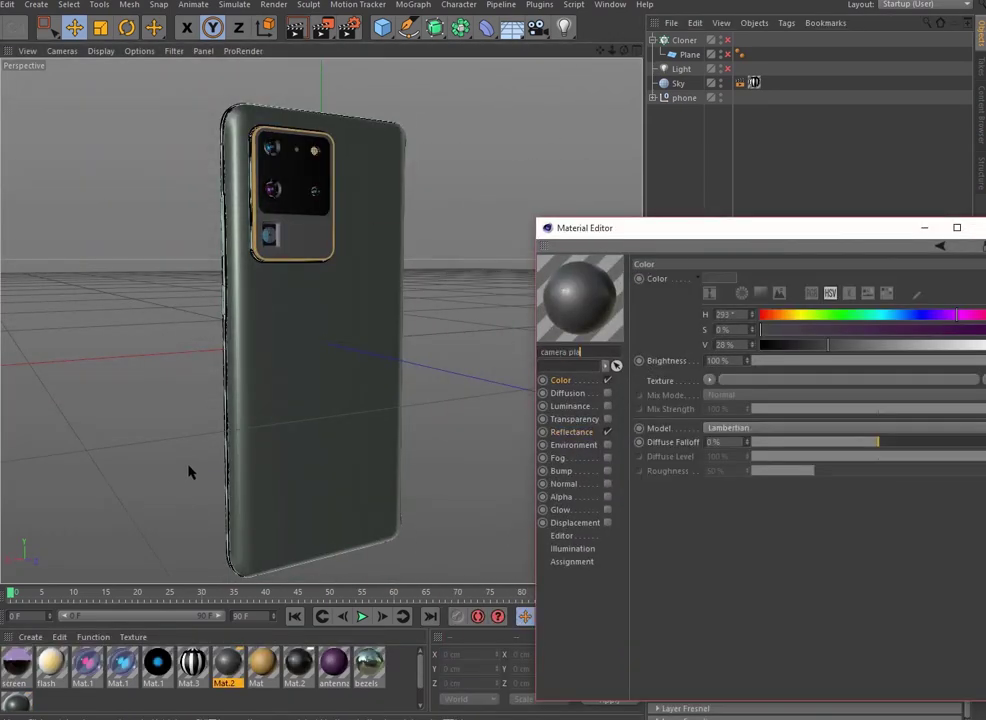
# Open the Reflectance settings of the camera platform light material
pyautogui.click(606, 434)
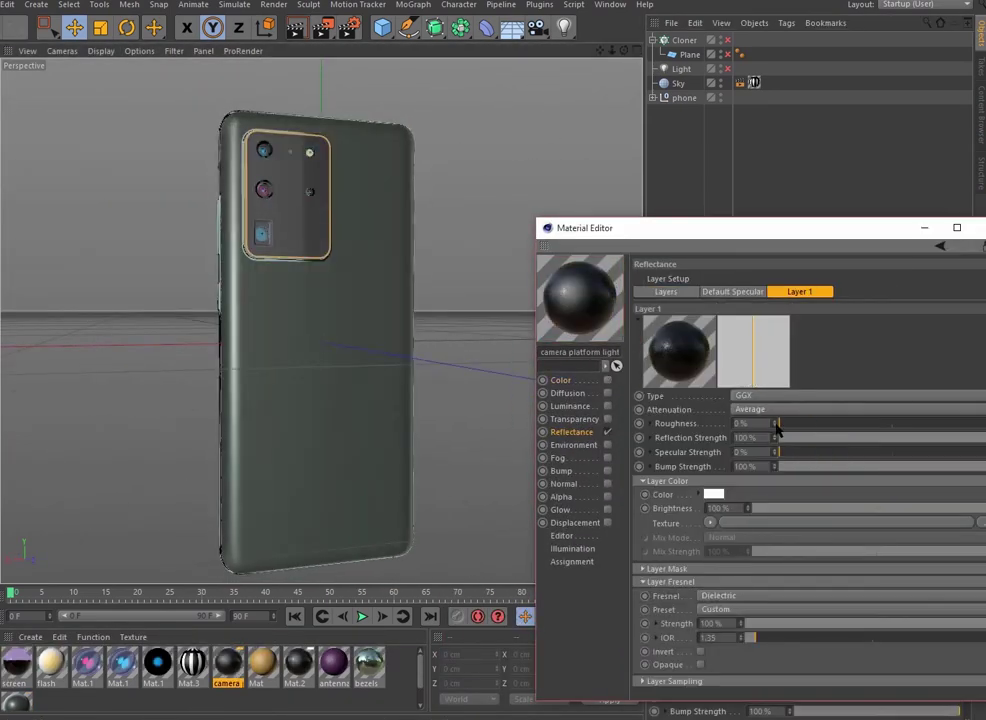